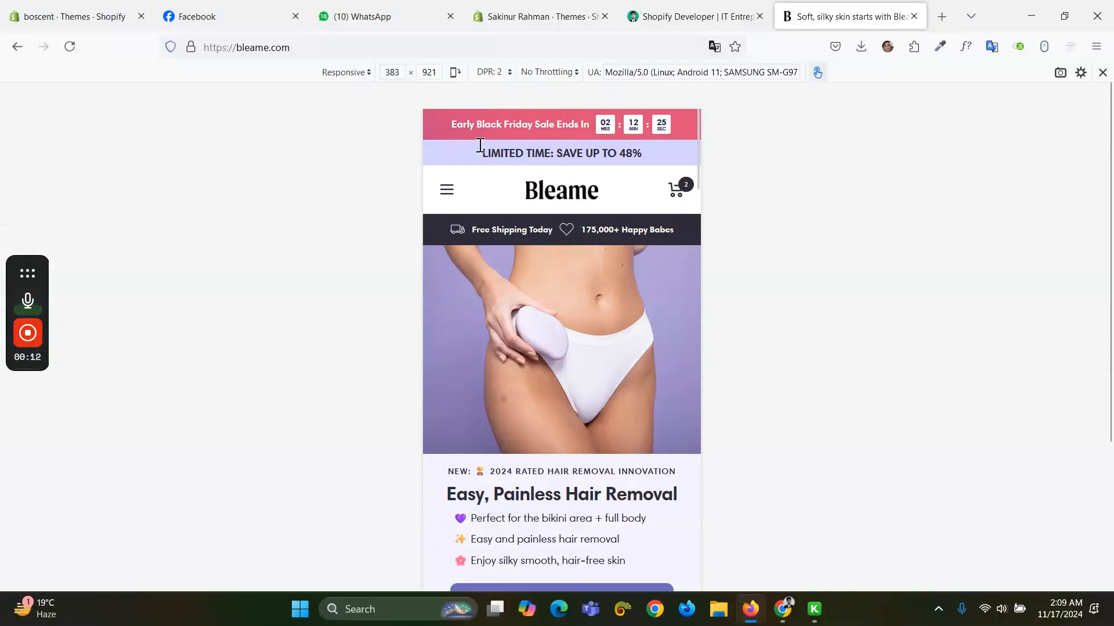
Leave the mobile view of bleame.com and open the code of the Updated copy of Dawn theme in the Shopify admin.
{"action": "left_click", "coordinate": [1102, 72]}
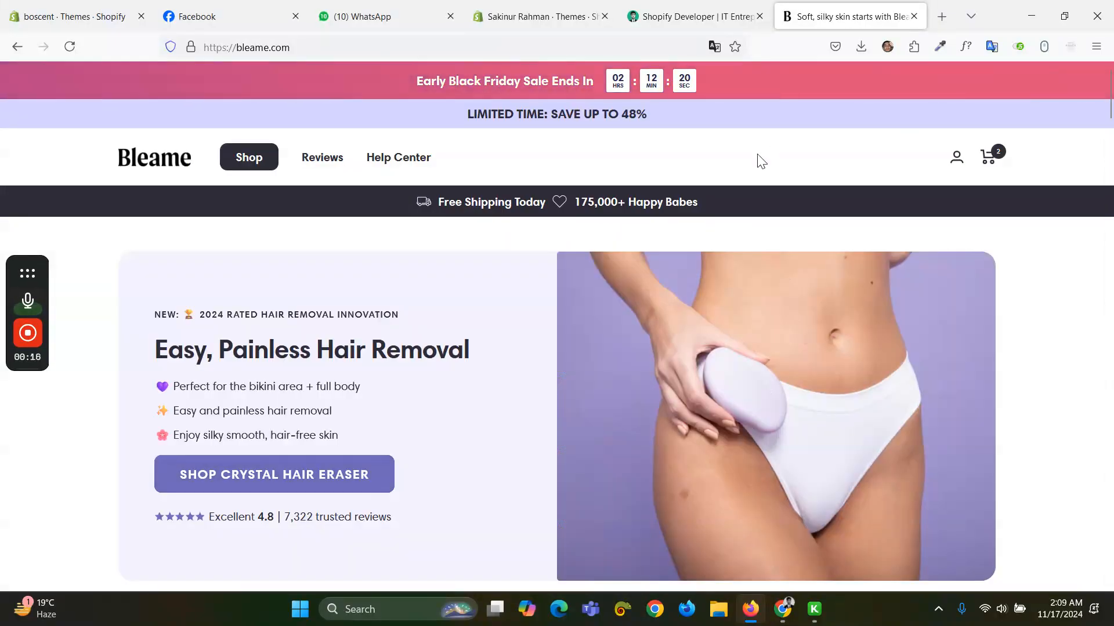
{"action": "left_click", "coordinate": [702, 7]}
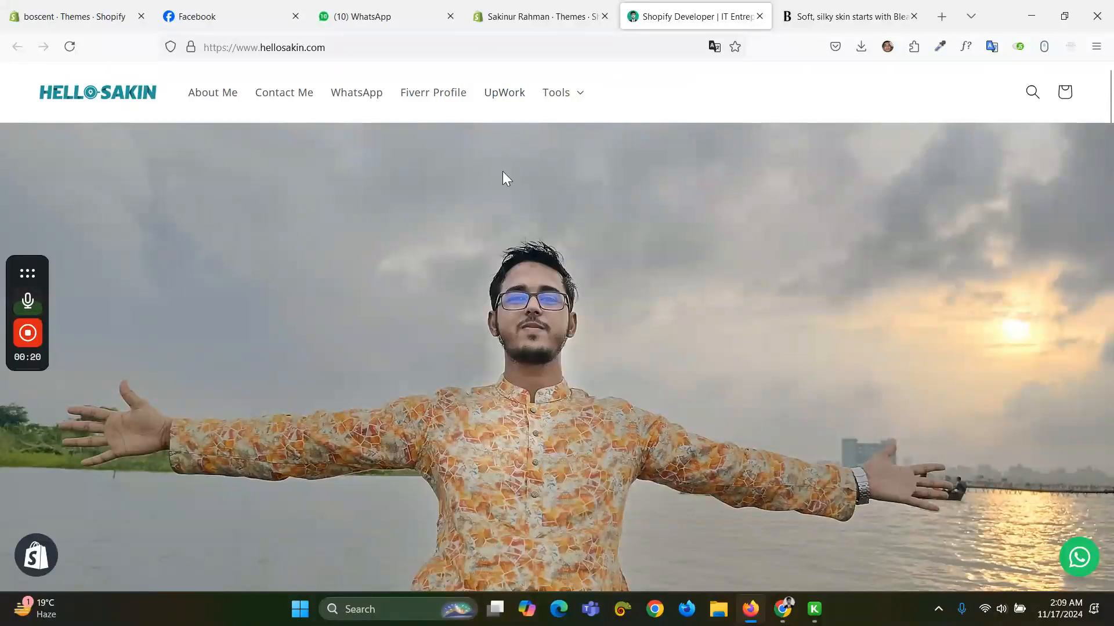
{"action": "left_click", "coordinate": [539, 16]}
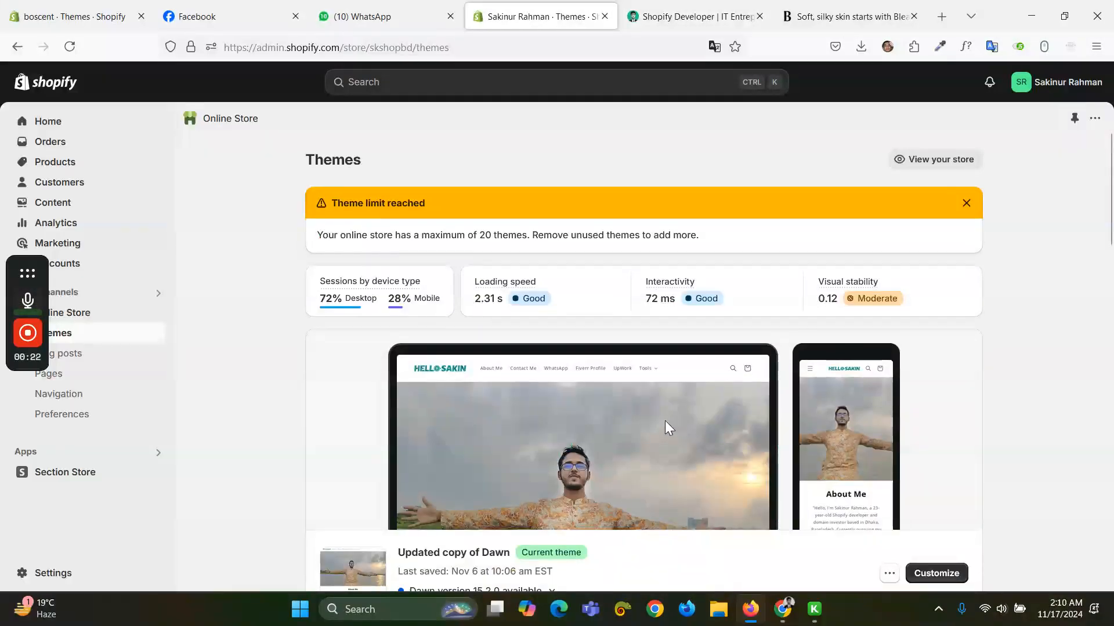
{"action": "scroll", "coordinate": [668, 427], "scroll_direction": "down", "scroll_amount": 3}
{"action": "scroll", "coordinate": [886, 429], "scroll_direction": "up", "scroll_amount": 3}
{"action": "scroll", "coordinate": [886, 429], "scroll_direction": "down", "scroll_amount": 3}
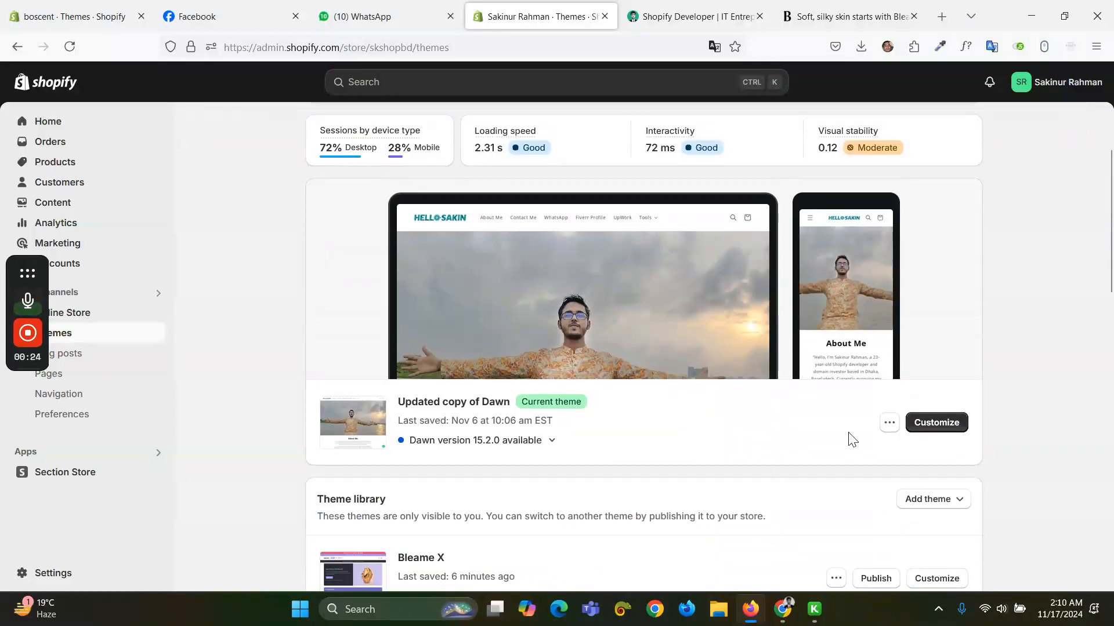
{"action": "left_click", "coordinate": [889, 424]}
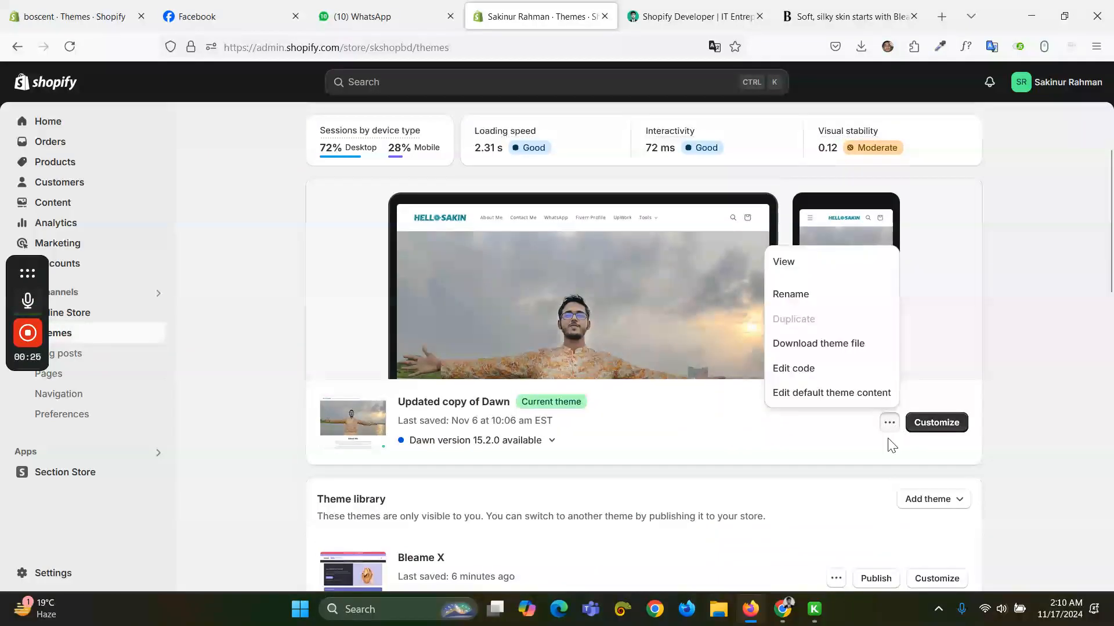
{"action": "left_click", "coordinate": [815, 373]}
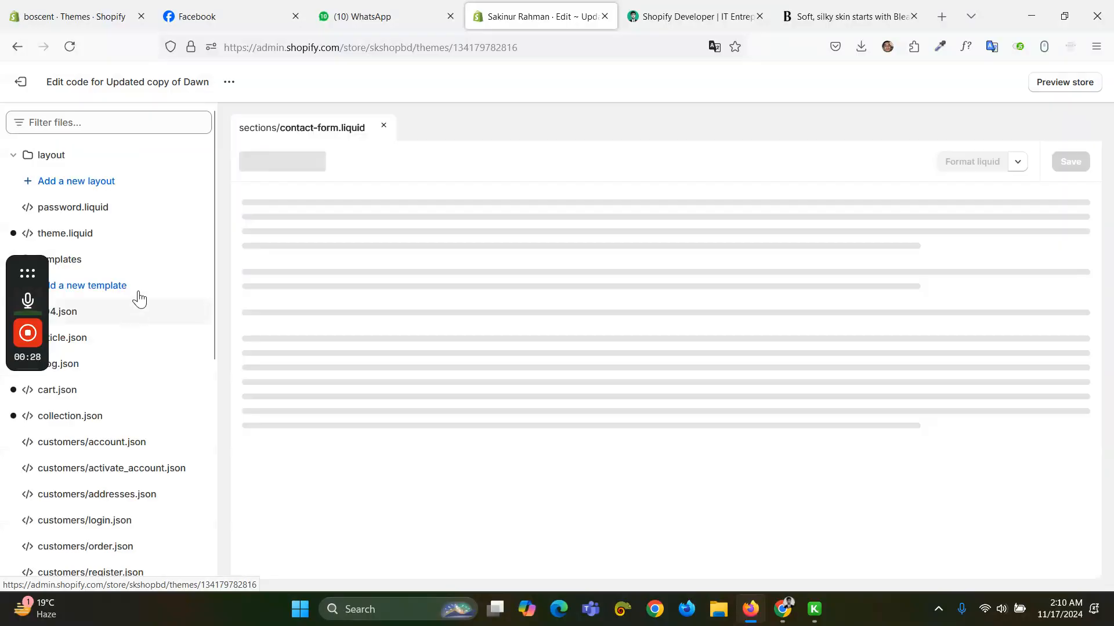
Create a new liquid section file named animated-bar in the theme's sections folder.
{"action": "left_click_drag", "start_coordinate": [31, 272], "coordinate": [116, 497]}
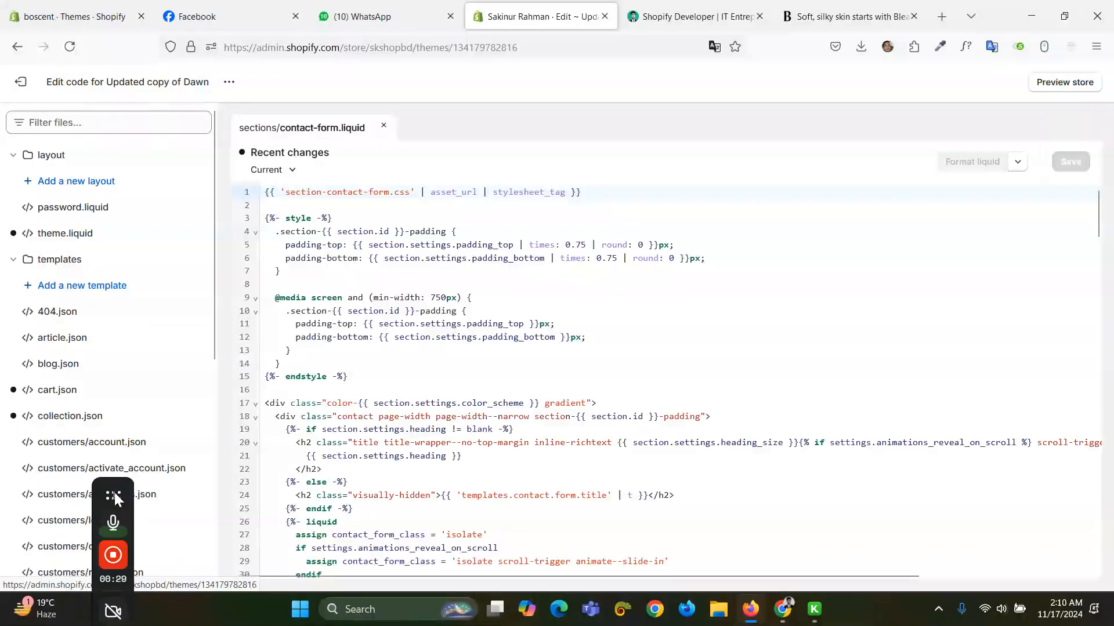
{"action": "left_click", "coordinate": [82, 267]}
{"action": "left_click", "coordinate": [66, 290]}
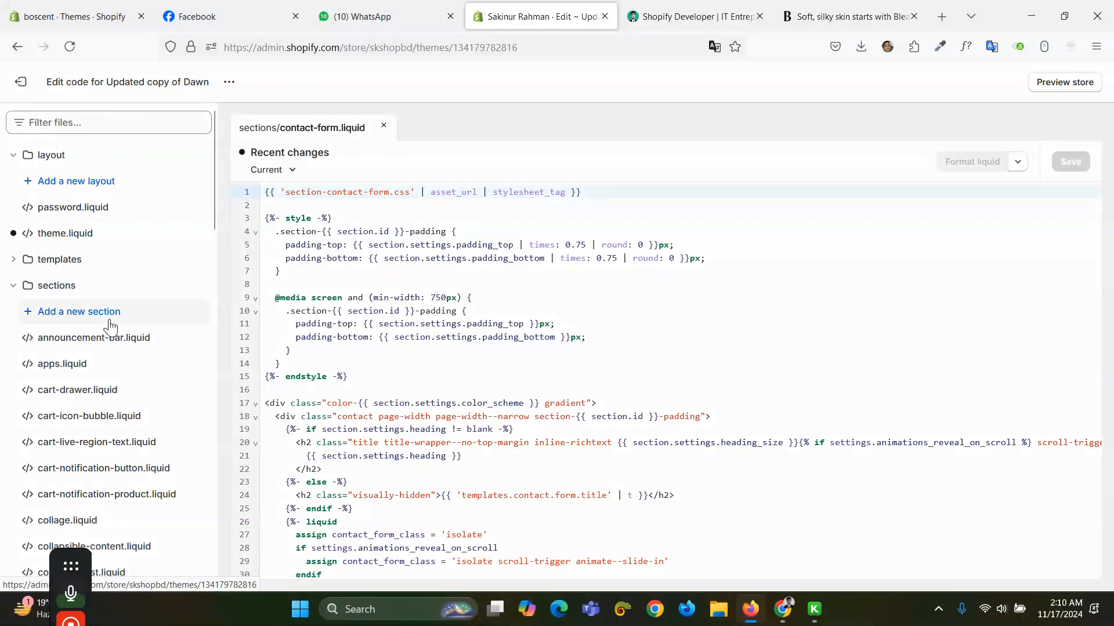
{"action": "left_click", "coordinate": [87, 312]}
{"action": "left_click", "coordinate": [429, 362]}
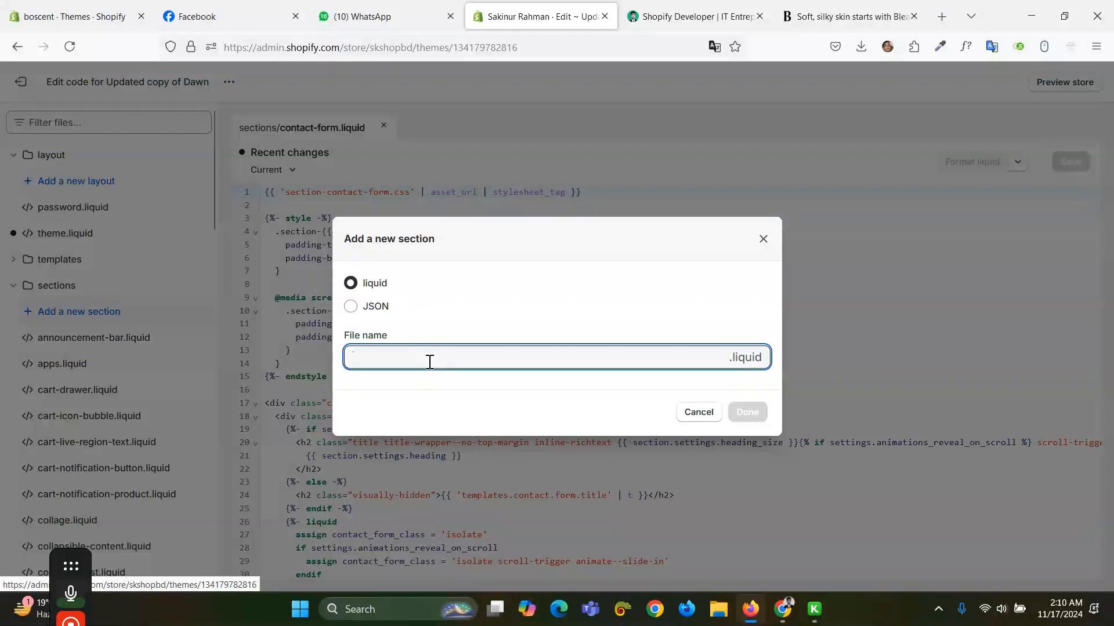
{"action": "type", "text": "anima"}
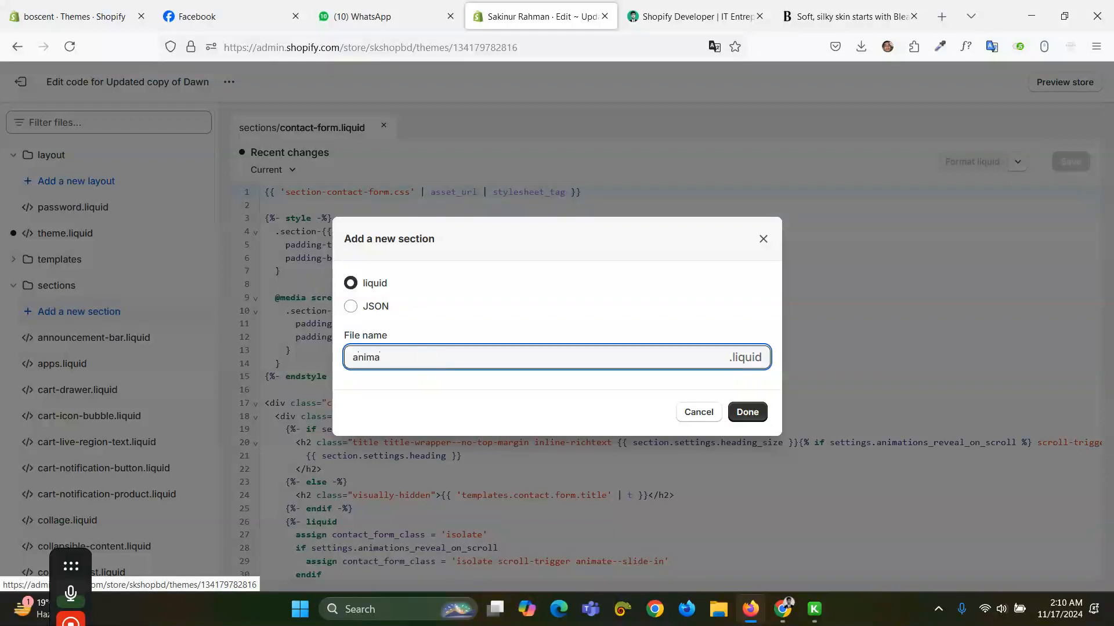
{"action": "type", "text": "ted-bar"}
{"action": "key", "text": "Return"}
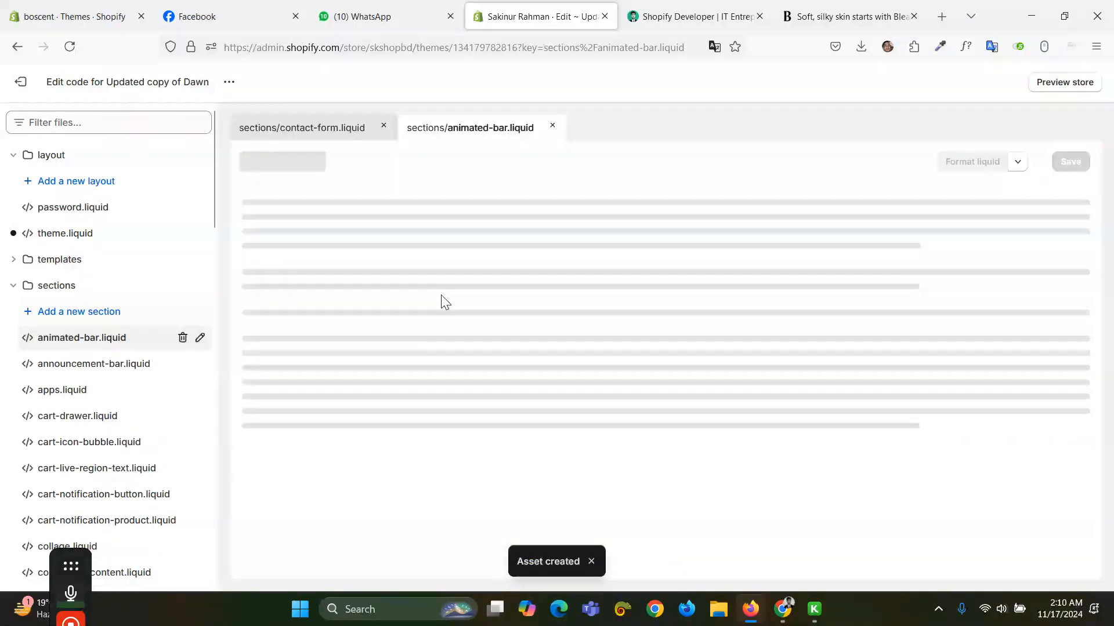
Replace the default code in animated-bar.liquid with the copied announcement section code and save the file.
{"action": "key", "text": "ctrl+a"}
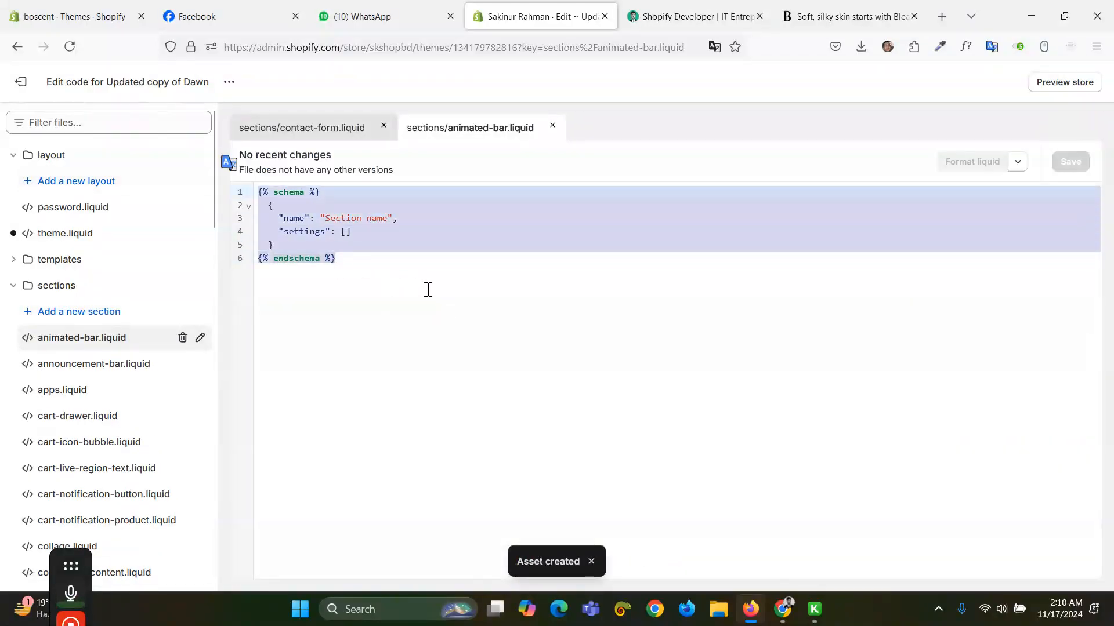
{"action": "key", "text": "BackSpace"}
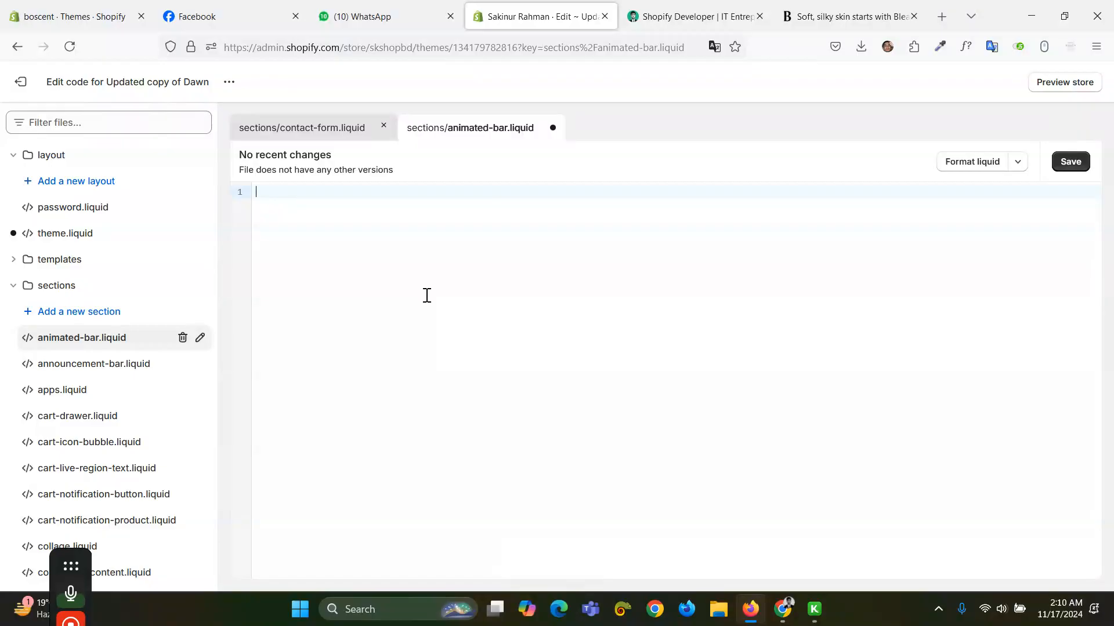
{"action": "key", "text": "ctrl+v"}
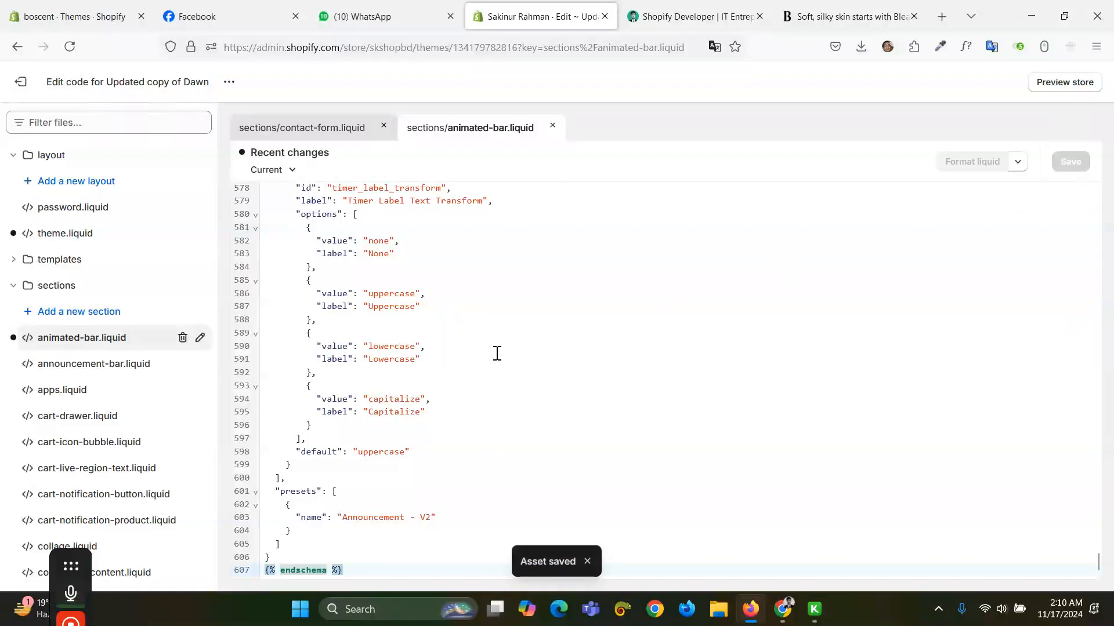
In the theme customizer, add the Announcement - V2 section to the header group and place it above the Announcement bar.
{"action": "left_click", "coordinate": [229, 82]}
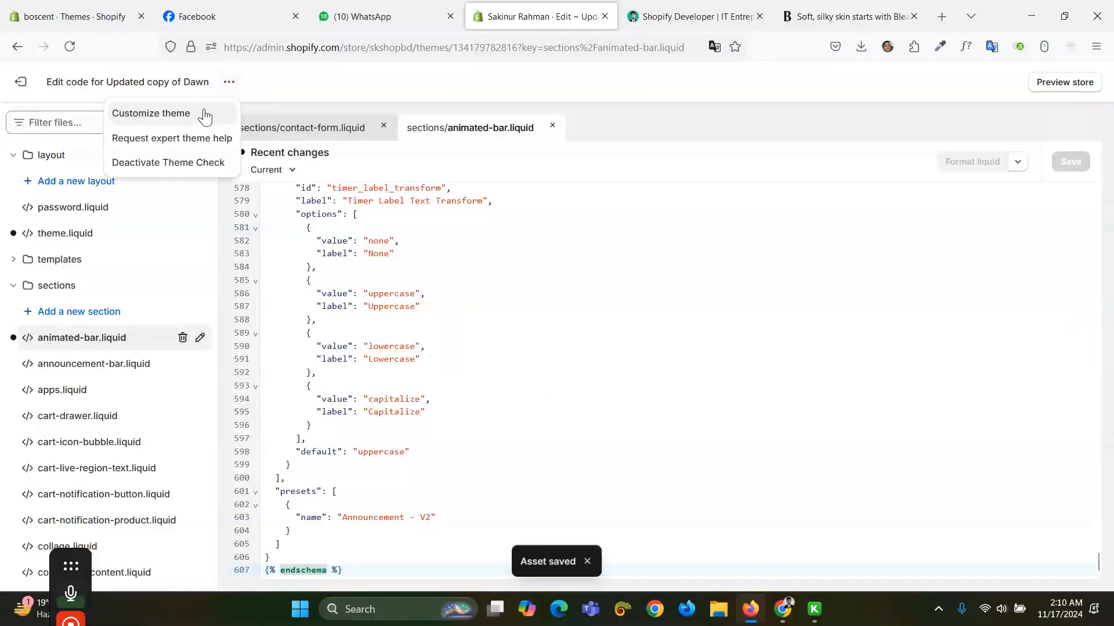
{"action": "left_click", "coordinate": [212, 111]}
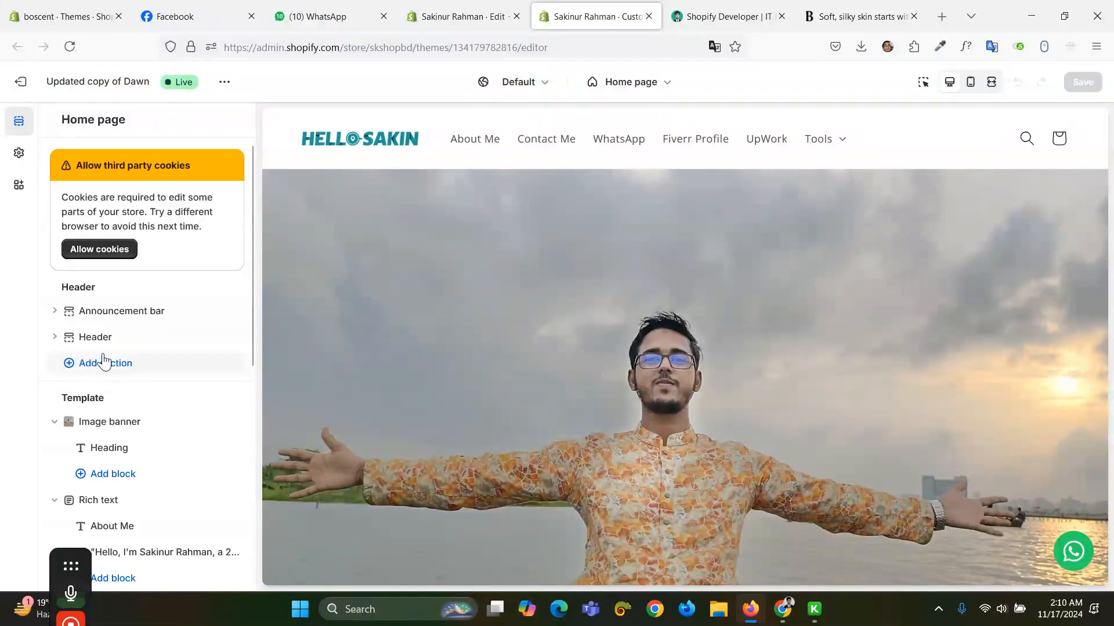
{"action": "left_click", "coordinate": [92, 372]}
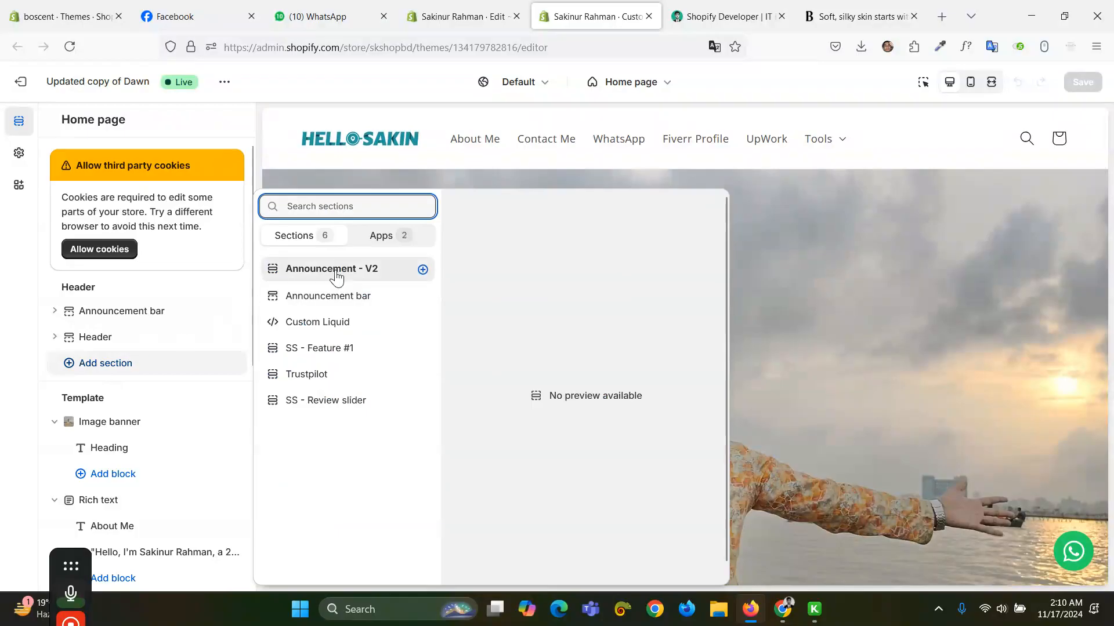
{"action": "left_click", "coordinate": [370, 283]}
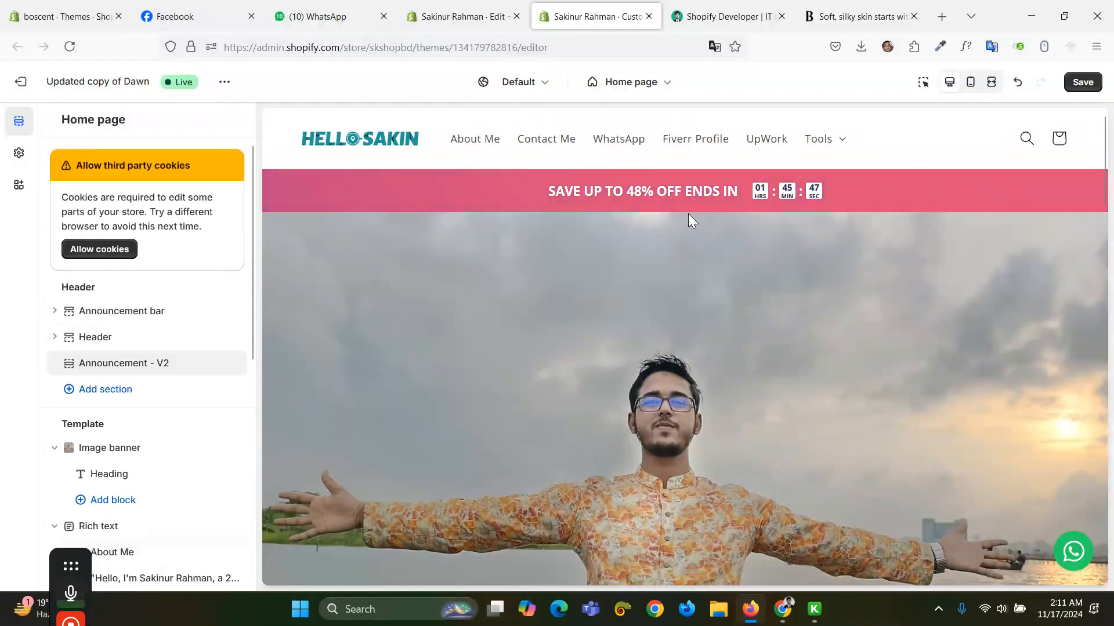
{"action": "left_click_drag", "start_coordinate": [70, 365], "coordinate": [69, 309]}
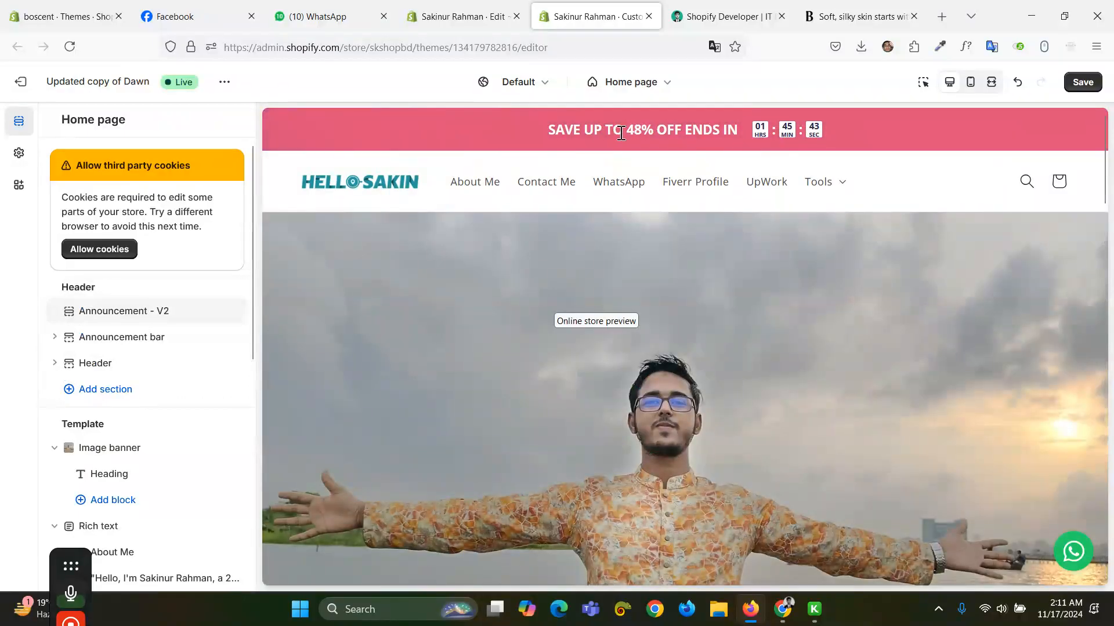
Set the Announcement - V2 message to "Early Black Friday Sale Ends In", copied from the bleame.com announcement bar.
{"action": "left_click", "coordinate": [858, 15]}
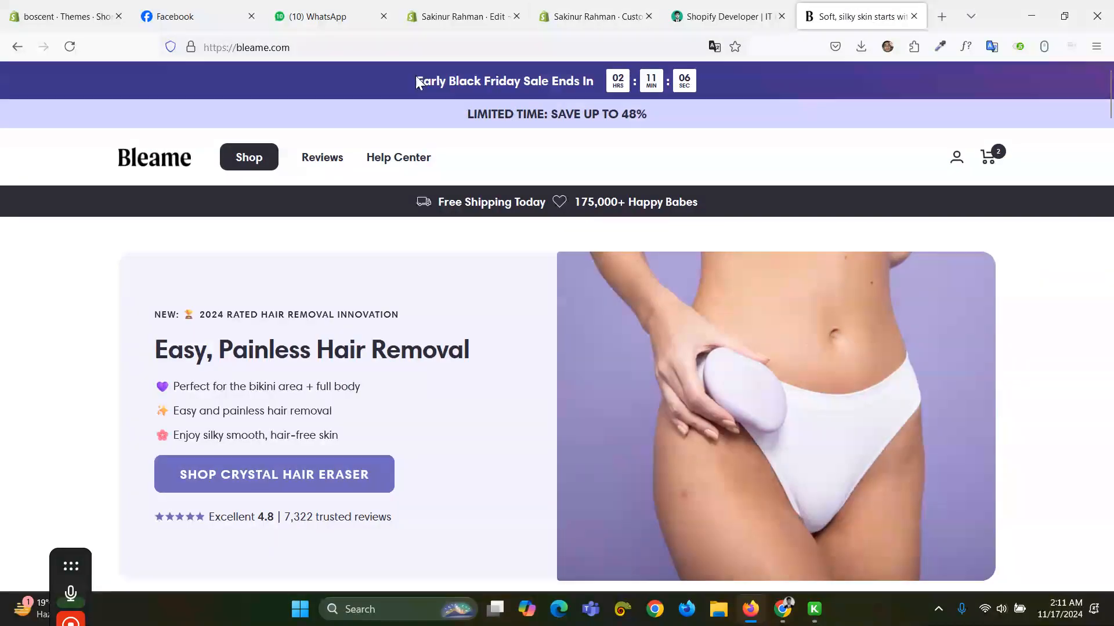
{"action": "left_click", "coordinate": [592, 16]}
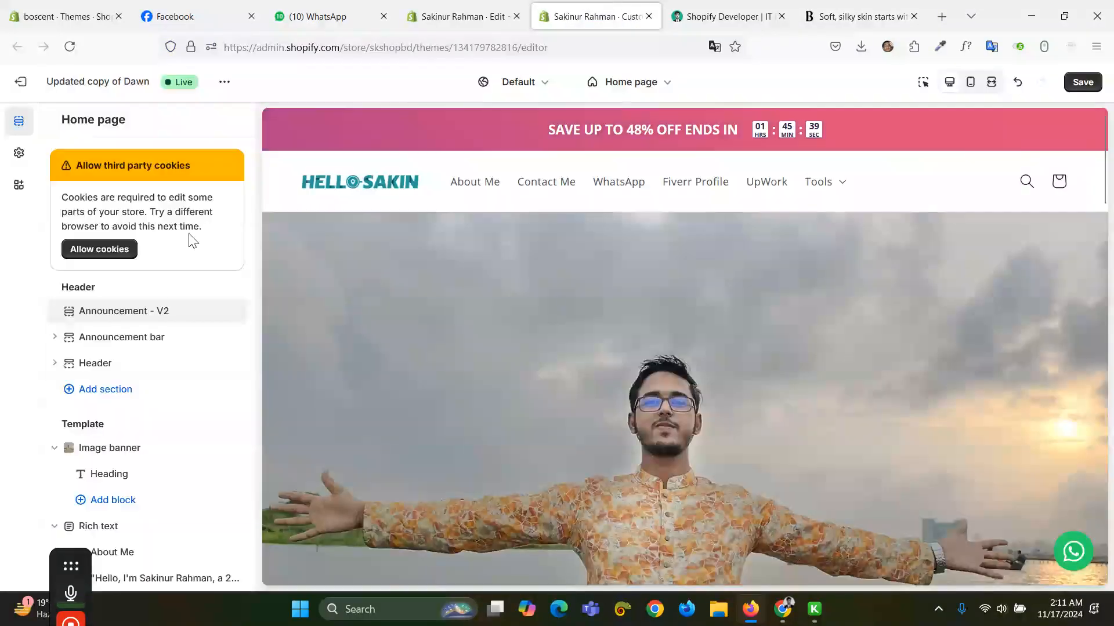
{"action": "left_click", "coordinate": [108, 314]}
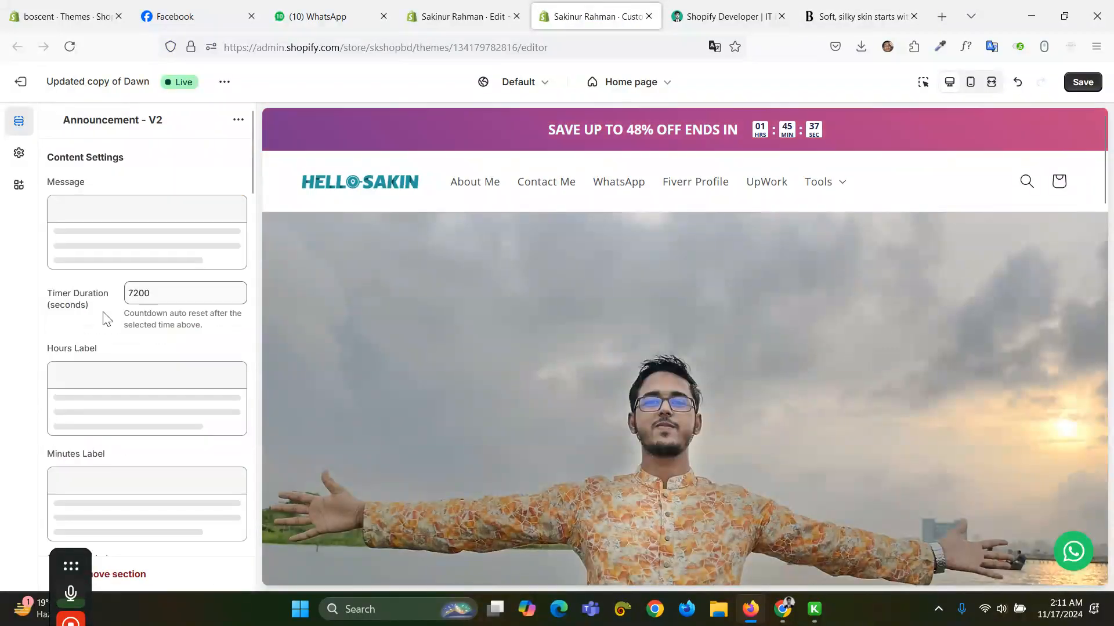
{"action": "left_click_drag", "start_coordinate": [237, 211], "coordinate": [2, 215]}
{"action": "key", "text": "ctrl+v"}
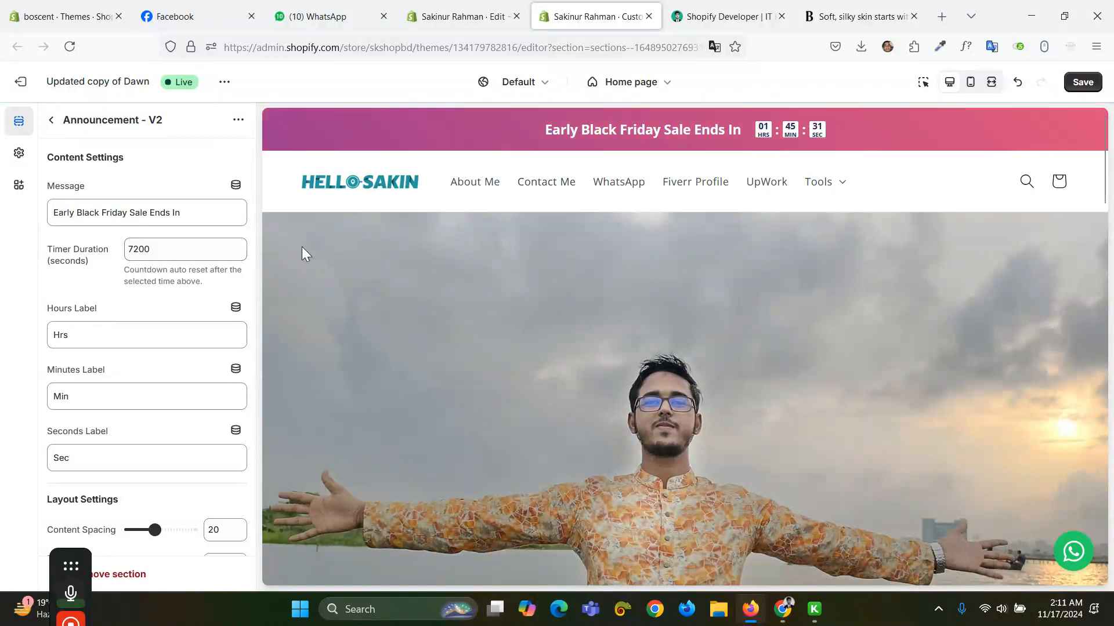
Review the announcement section's timer duration note, time unit labels, and layout and desktop style settings.
{"action": "left_click_drag", "start_coordinate": [154, 250], "coordinate": [212, 292]}
{"action": "left_click", "coordinate": [106, 297]}
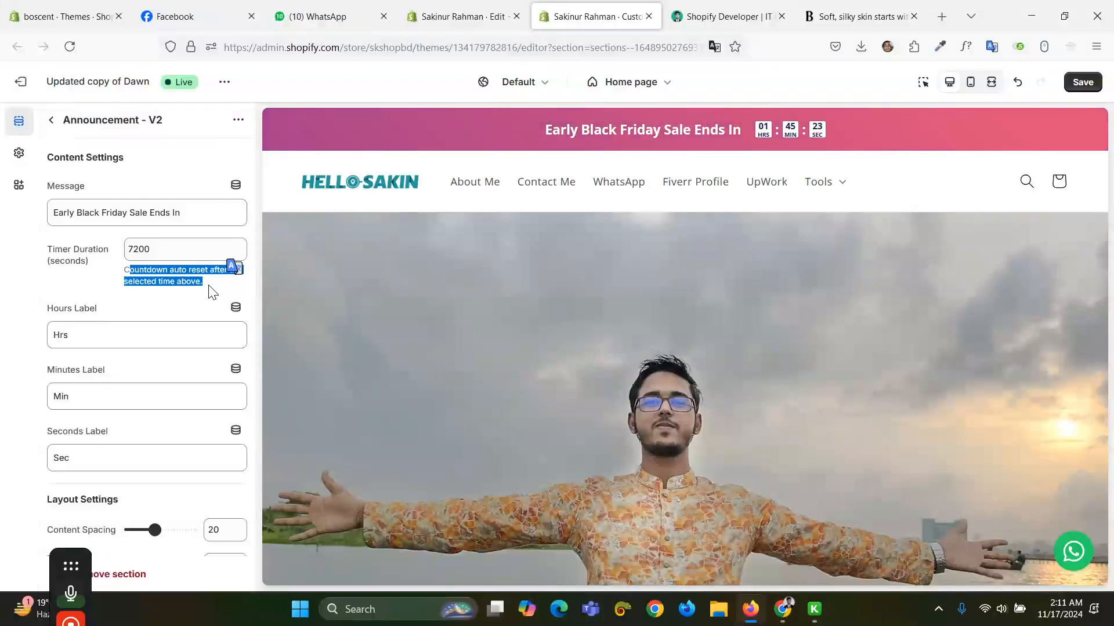
{"action": "left_click", "coordinate": [185, 288]}
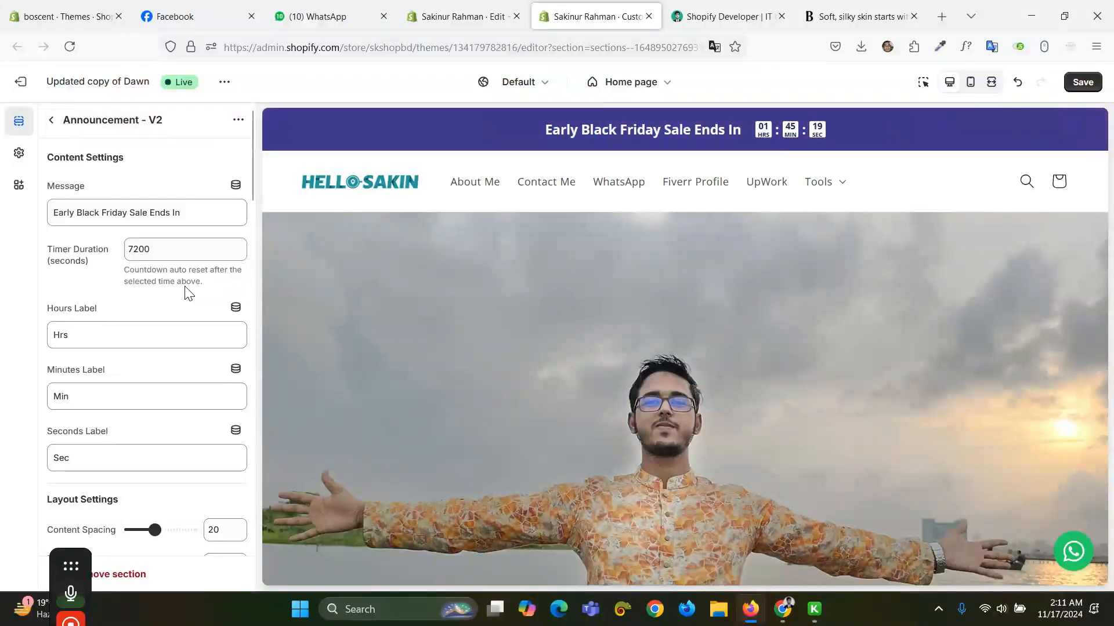
{"action": "key", "text": "Tab"}
{"action": "key", "text": "Tab"}
{"action": "key", "text": "Tab"}
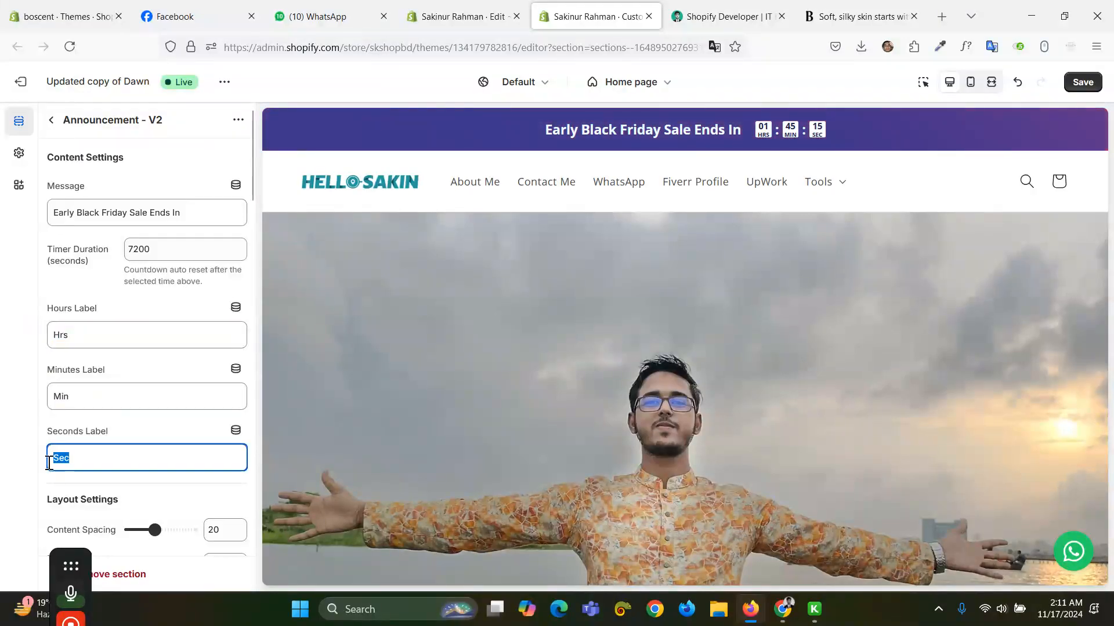
{"action": "scroll", "coordinate": [168, 400], "scroll_direction": "down", "scroll_amount": 5}
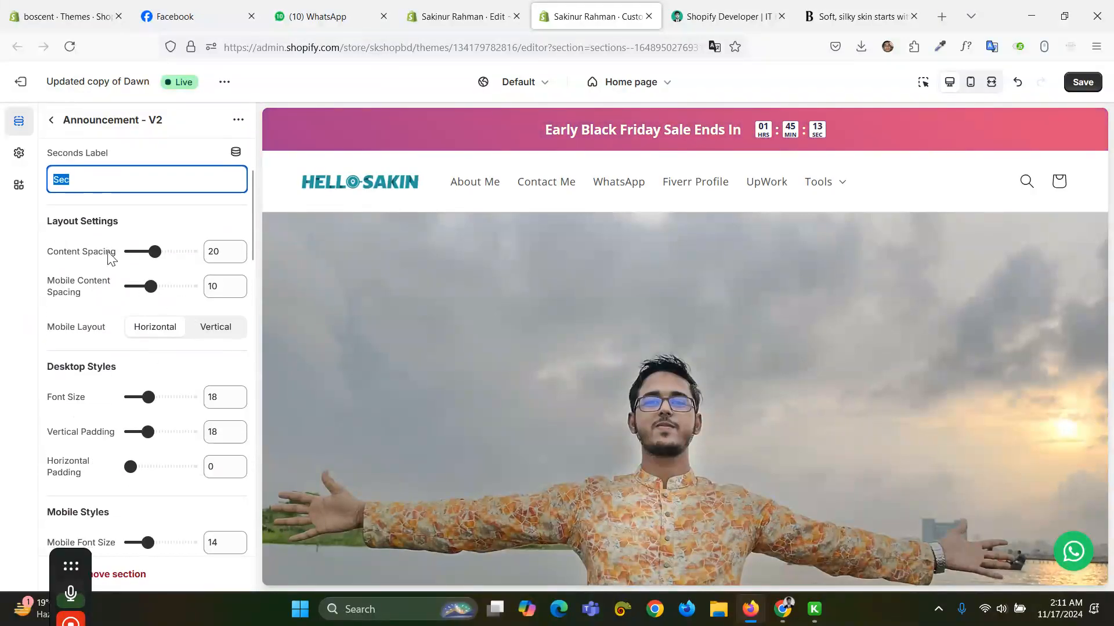
{"action": "scroll", "coordinate": [206, 341], "scroll_direction": "down", "scroll_amount": 3}
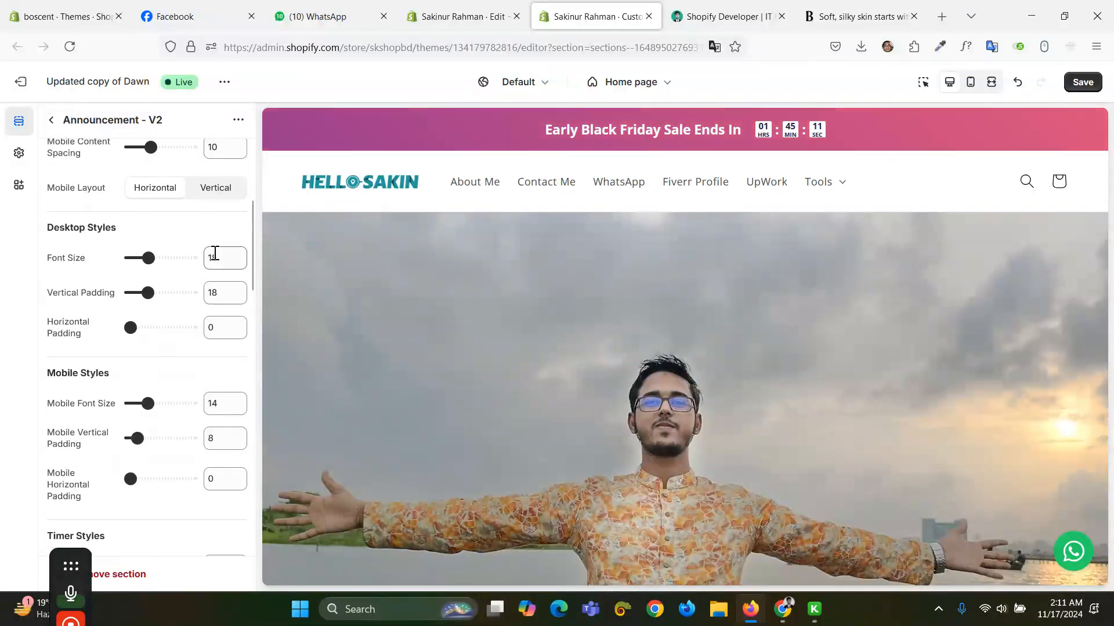
In the mobile preview, try the Vertical mobile layout, return it to Horizontal and set the mobile content spacing to 8.
{"action": "left_click", "coordinate": [971, 85]}
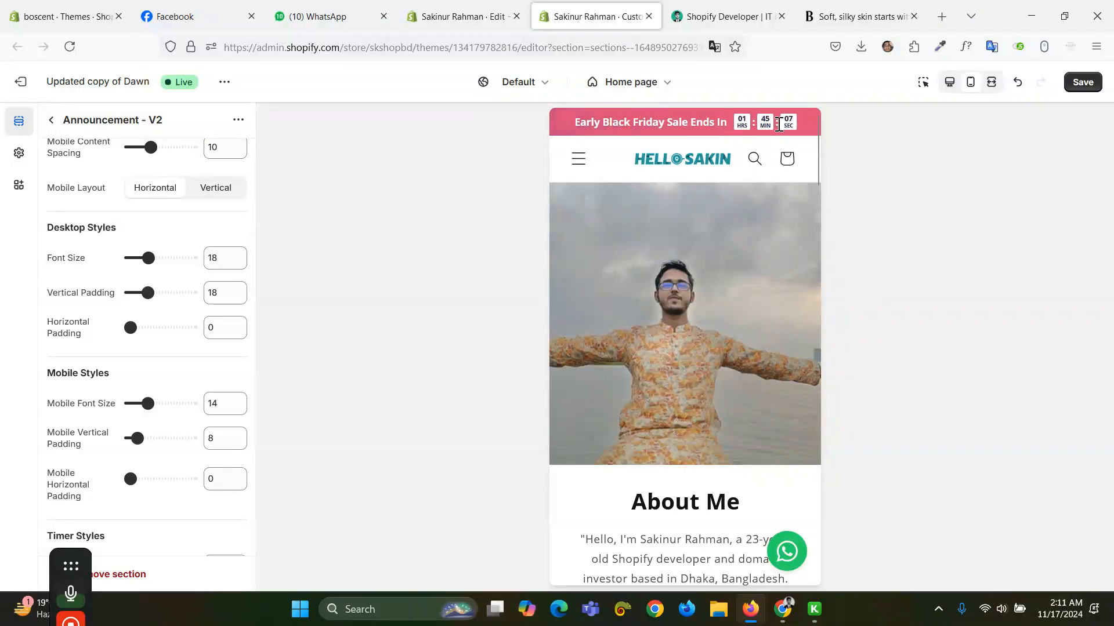
{"action": "left_click", "coordinate": [213, 189]}
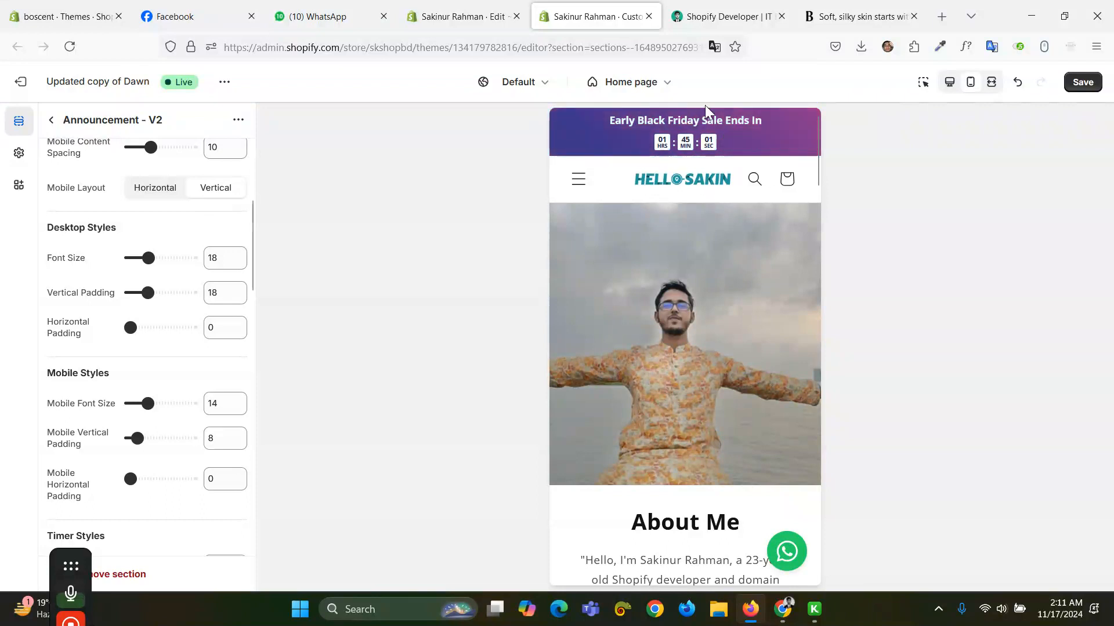
{"action": "scroll", "coordinate": [51, 242], "scroll_direction": "up", "scroll_amount": 3}
{"action": "left_click", "coordinate": [137, 290]}
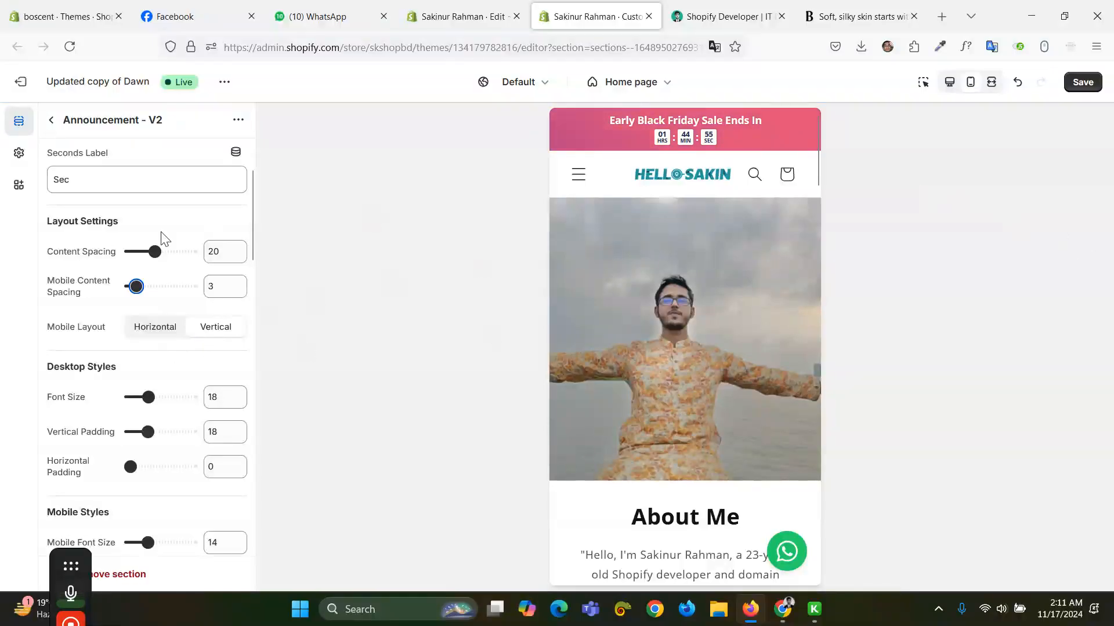
{"action": "left_click", "coordinate": [155, 322]}
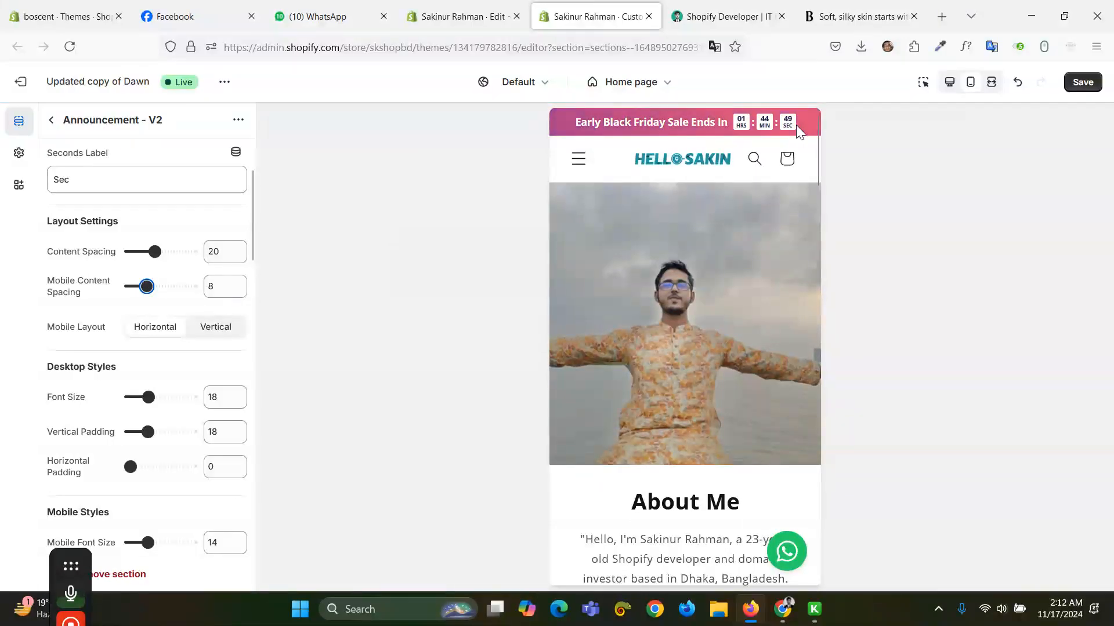
Examine the remaining announcement settings down to the colors, including Color One and Color Two of the animated background.
{"action": "scroll", "coordinate": [174, 324], "scroll_direction": "down", "scroll_amount": 3}
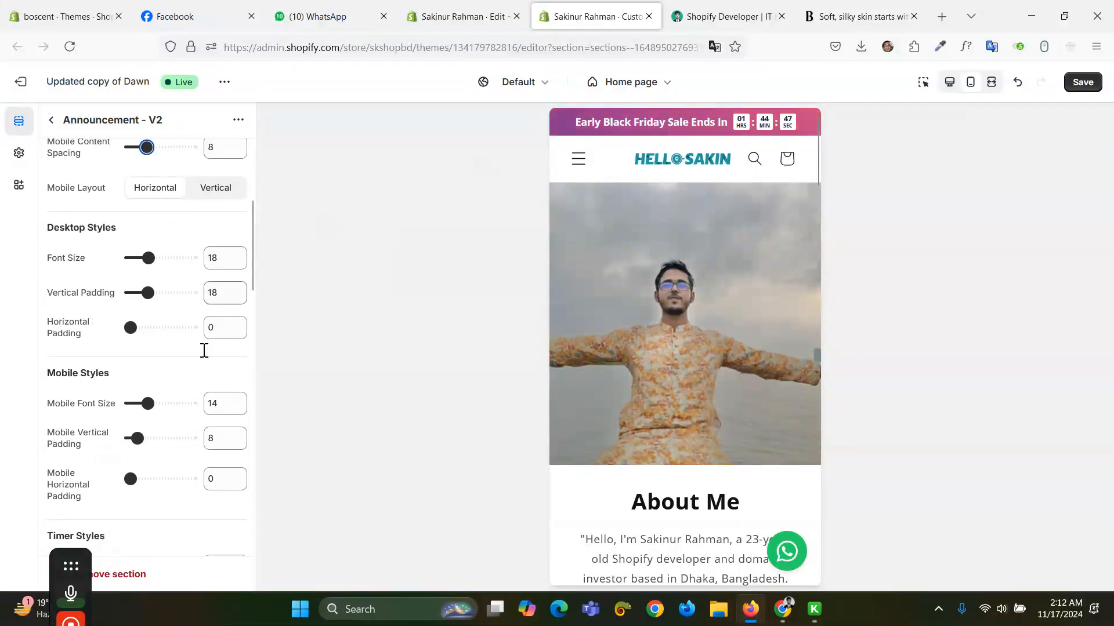
{"action": "scroll", "coordinate": [203, 302], "scroll_direction": "down", "scroll_amount": 6}
{"action": "scroll", "coordinate": [186, 388], "scroll_direction": "down", "scroll_amount": 6}
{"action": "scroll", "coordinate": [173, 377], "scroll_direction": "down", "scroll_amount": 5}
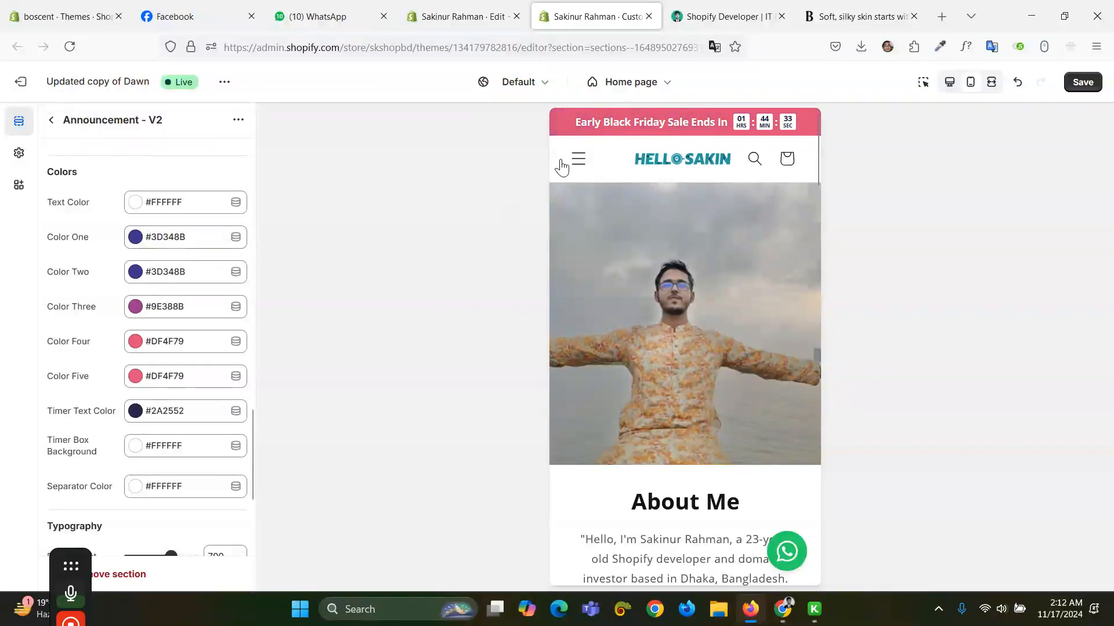
{"action": "left_click", "coordinate": [169, 274]}
{"action": "left_click", "coordinate": [197, 243]}
{"action": "left_click", "coordinate": [198, 244]}
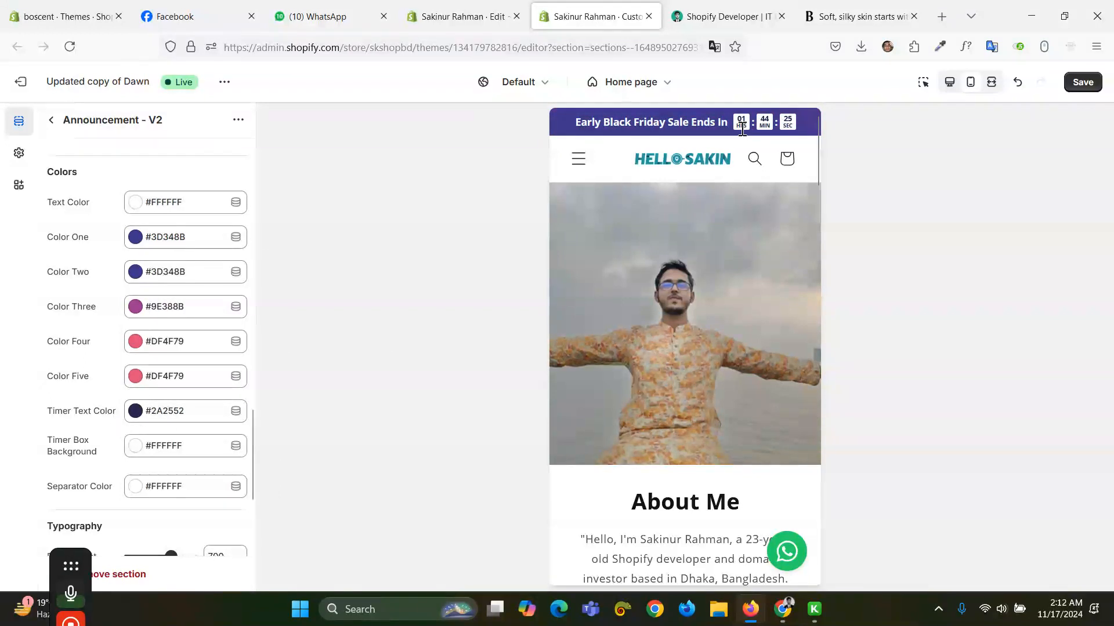
Try the Lowercase text transform on the timer labels, check it in the desktop preview, and set it back to Uppercase.
{"action": "scroll", "coordinate": [149, 354], "scroll_direction": "down", "scroll_amount": 3}
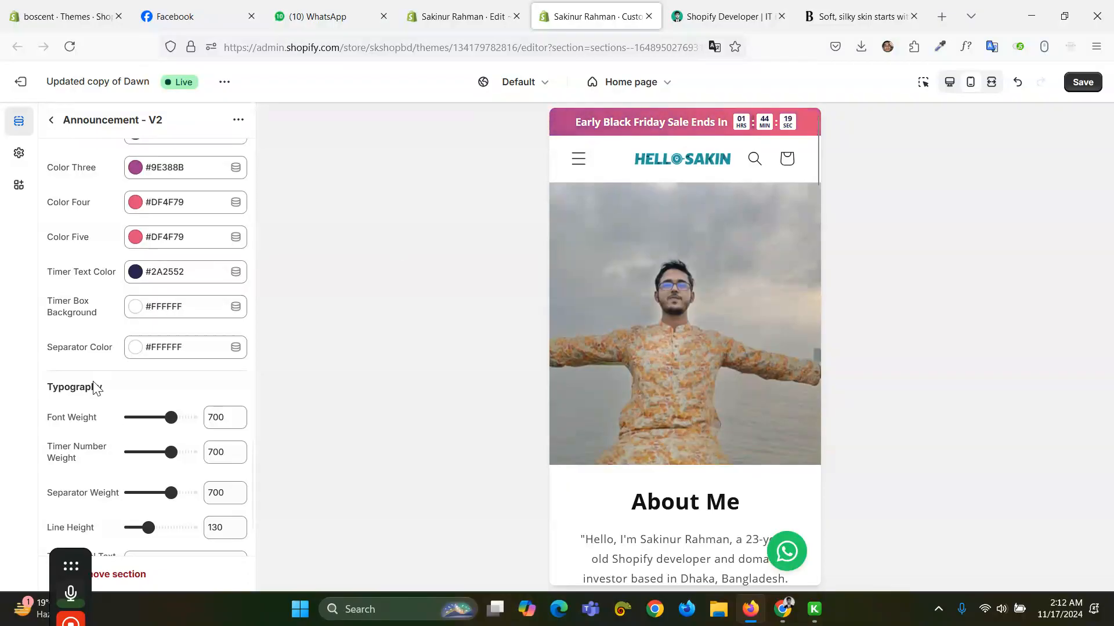
{"action": "scroll", "coordinate": [137, 441], "scroll_direction": "down", "scroll_amount": 2}
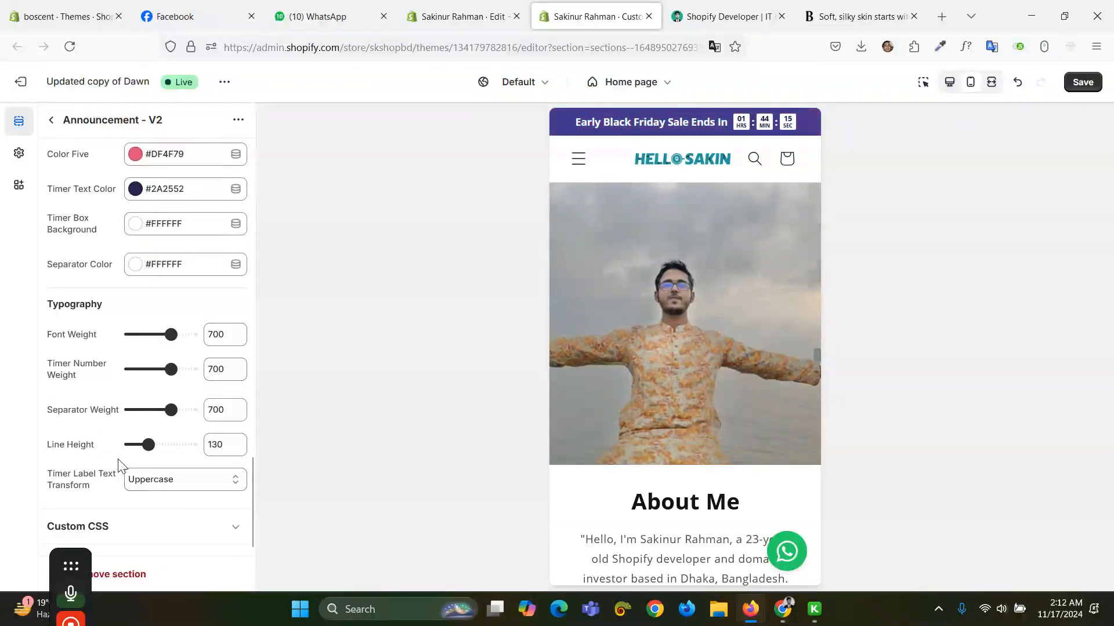
{"action": "left_click", "coordinate": [170, 482]}
{"action": "left_click", "coordinate": [172, 538]}
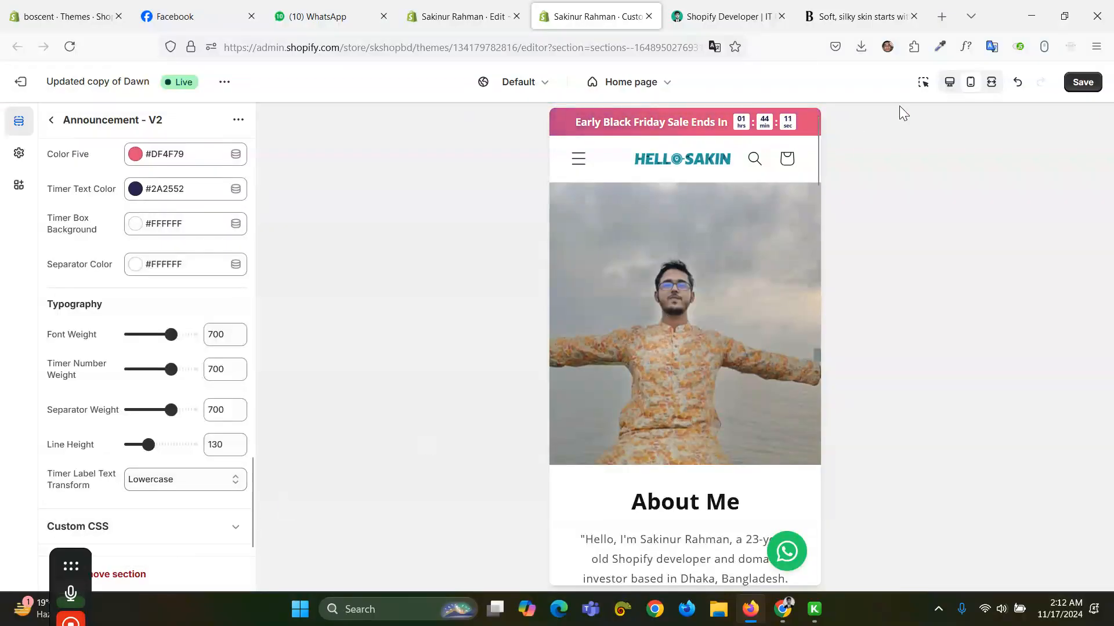
{"action": "left_click", "coordinate": [949, 82]}
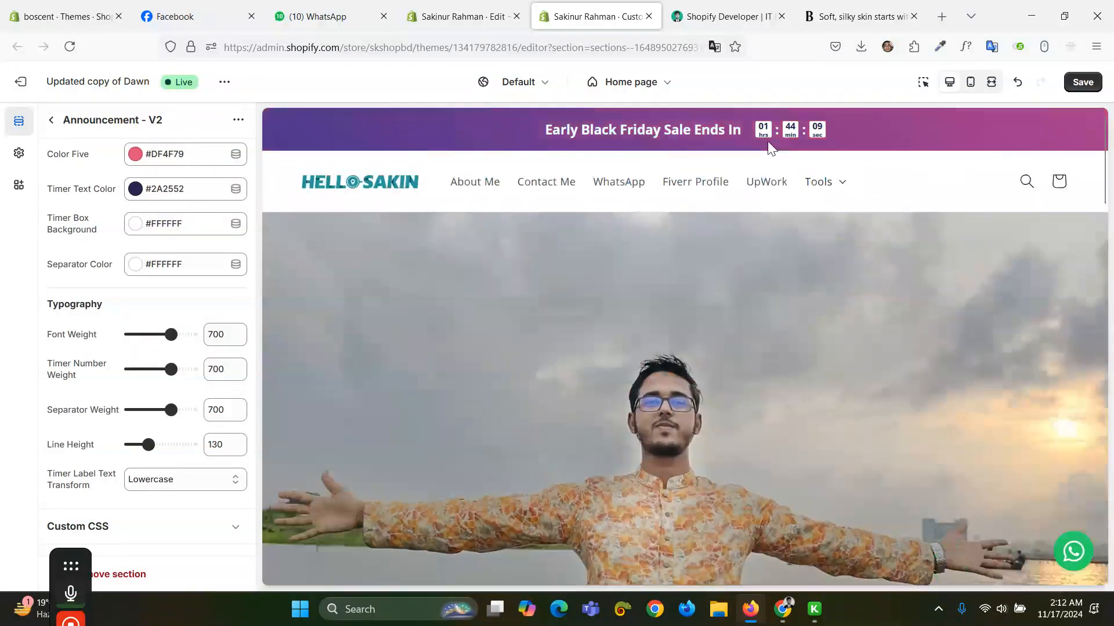
{"action": "left_click", "coordinate": [166, 484]}
{"action": "left_click", "coordinate": [166, 519]}
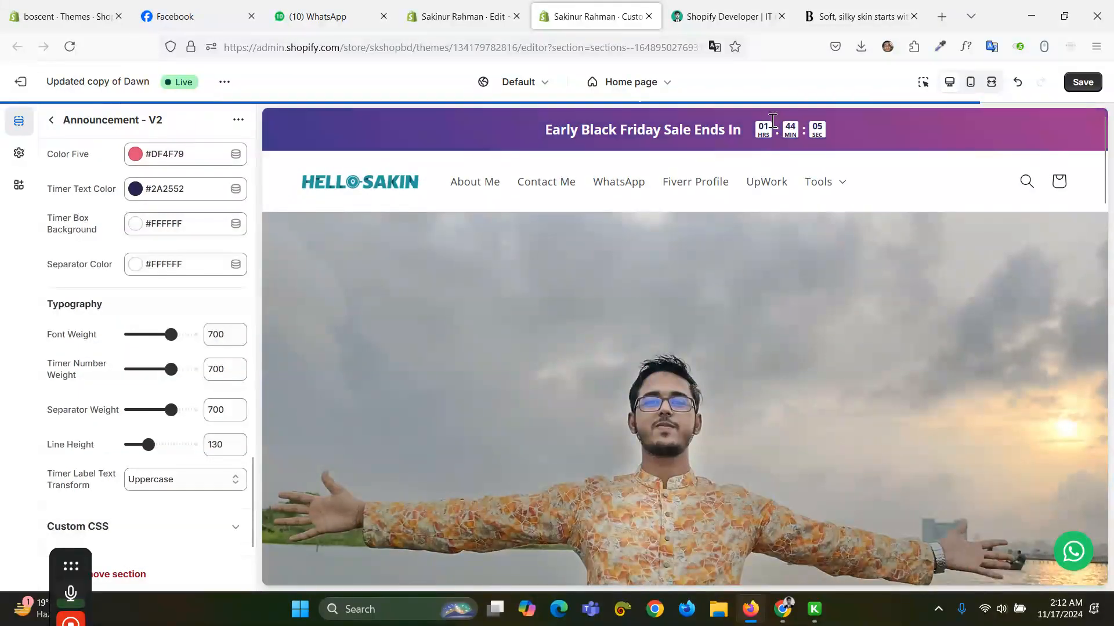
Set the Timer Box Size to 35 after trying 25, try 27 for the mobile box size, restore 22, and switch to the mobile preview.
{"action": "scroll", "coordinate": [96, 290], "scroll_direction": "up", "scroll_amount": 2}
{"action": "scroll", "coordinate": [98, 302], "scroll_direction": "up", "scroll_amount": 5}
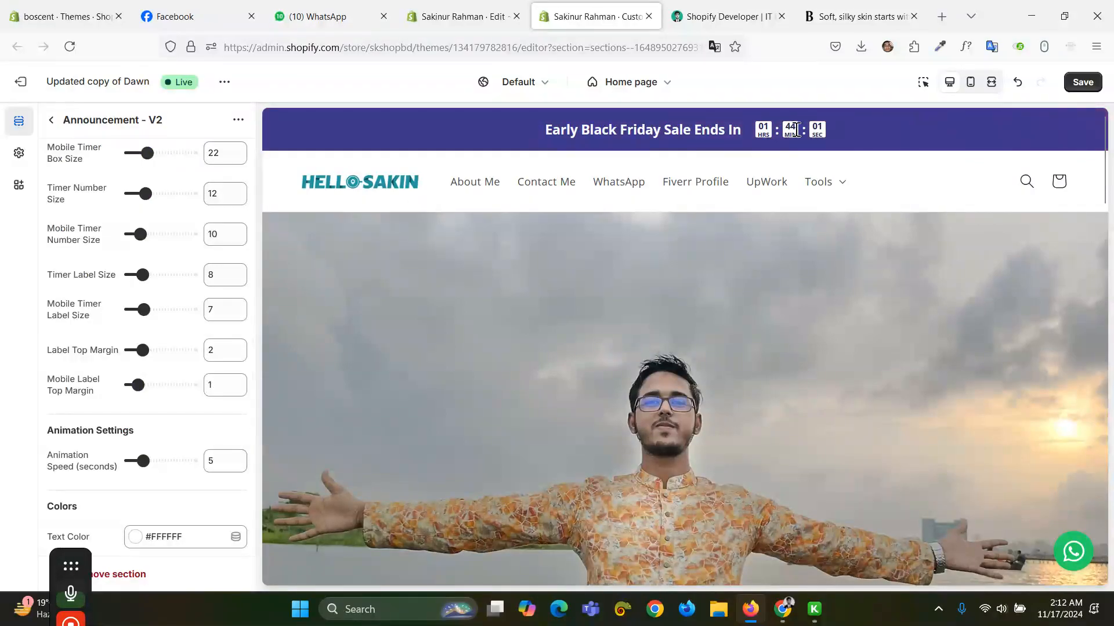
{"action": "scroll", "coordinate": [133, 267], "scroll_direction": "up", "scroll_amount": 3}
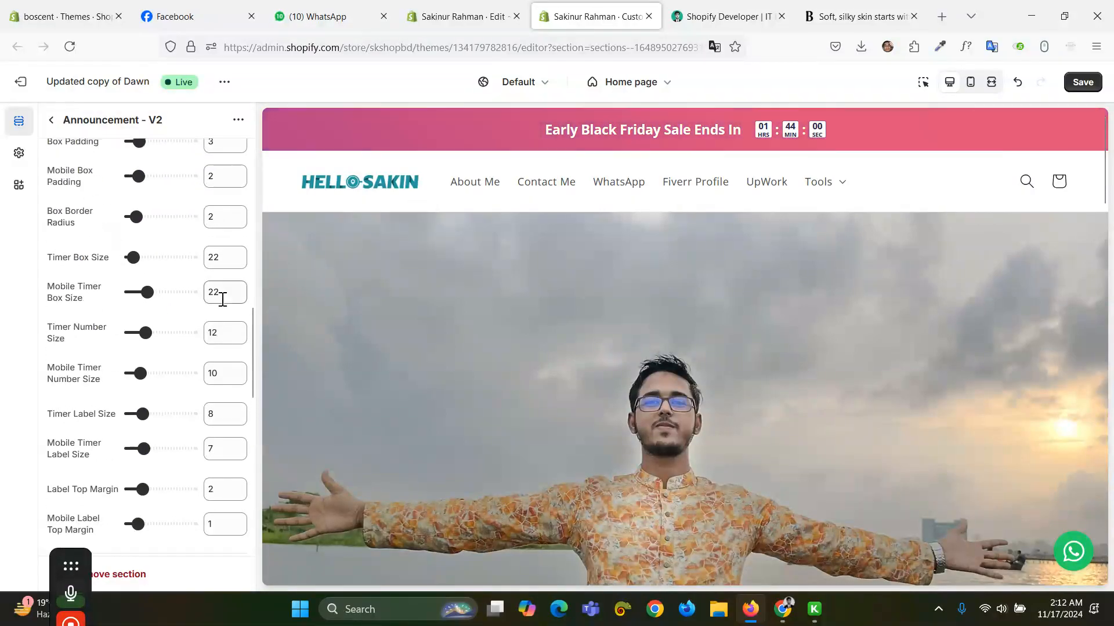
{"action": "left_click", "coordinate": [137, 258]}
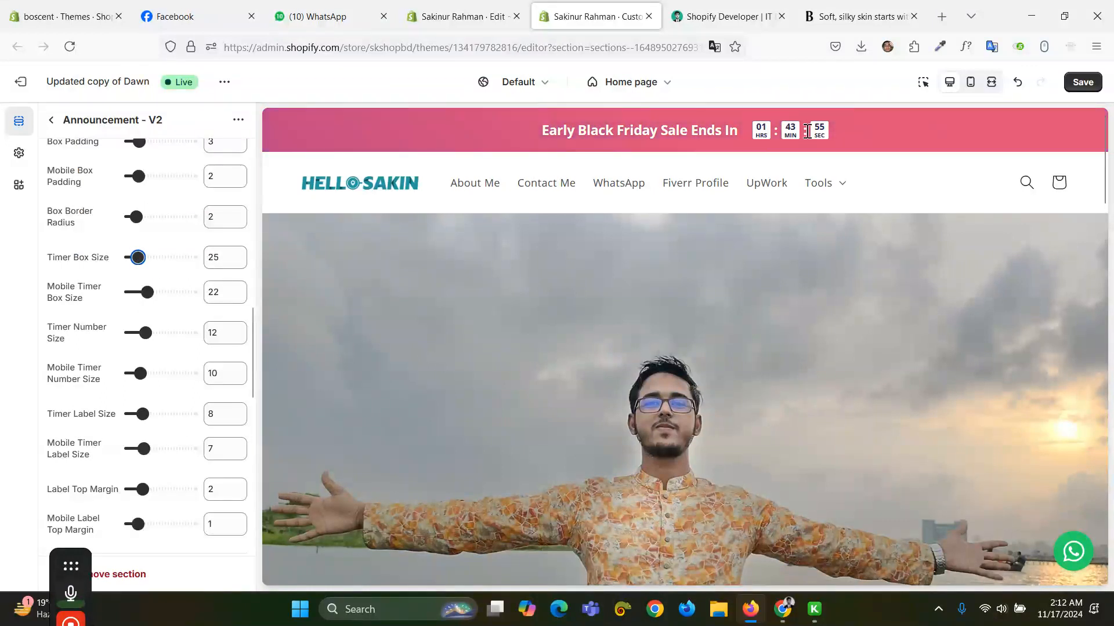
{"action": "left_click", "coordinate": [160, 302]}
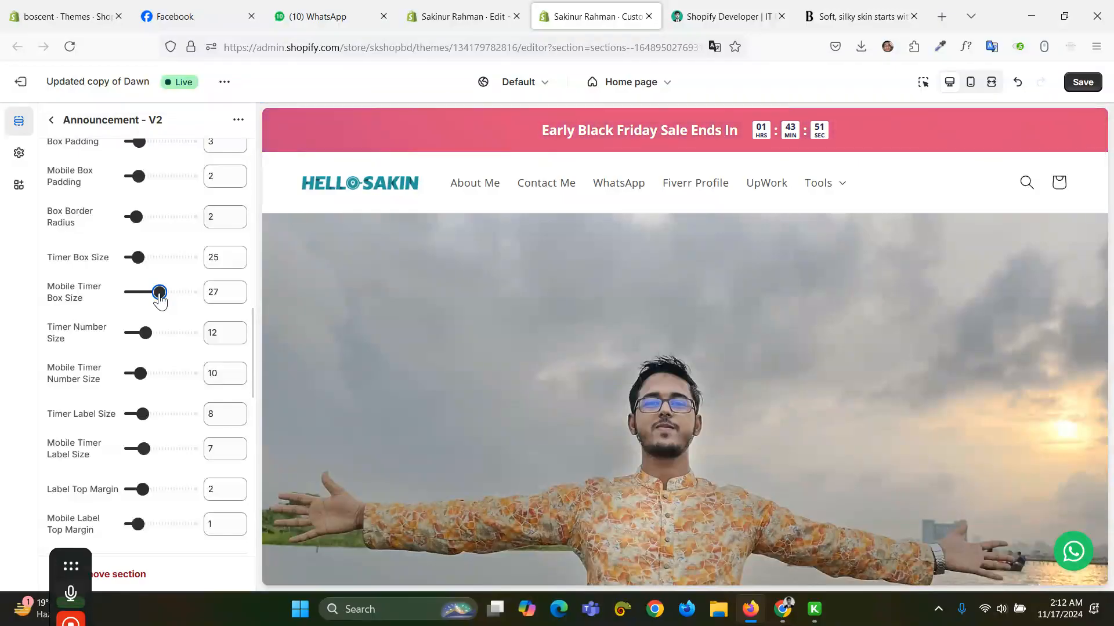
{"action": "left_click", "coordinate": [147, 293]}
{"action": "left_click", "coordinate": [152, 257]}
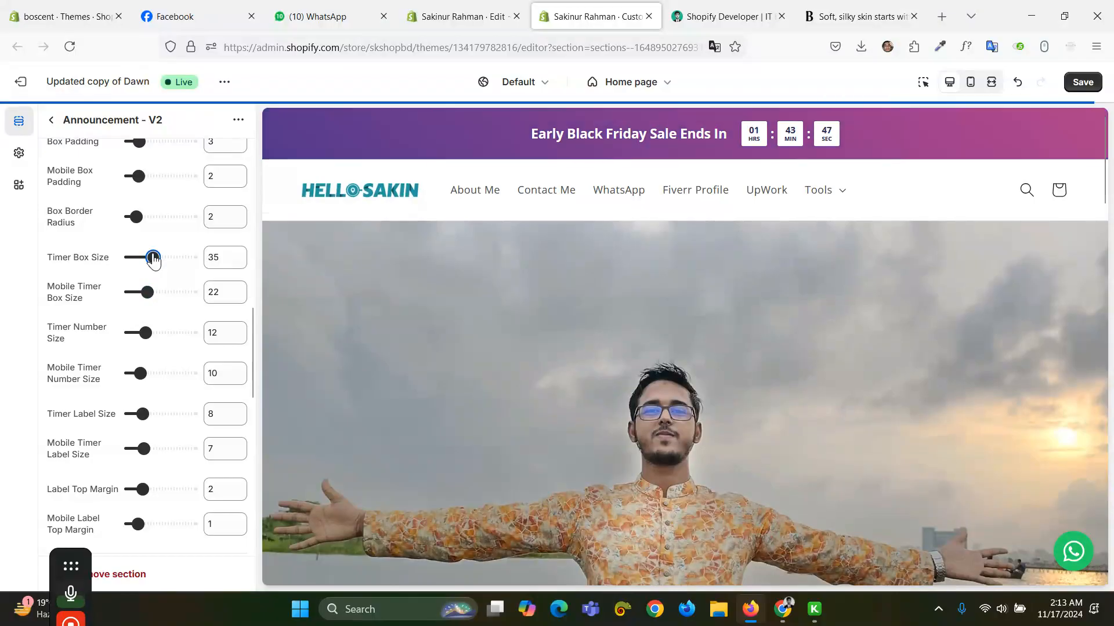
{"action": "left_click", "coordinate": [970, 82]}
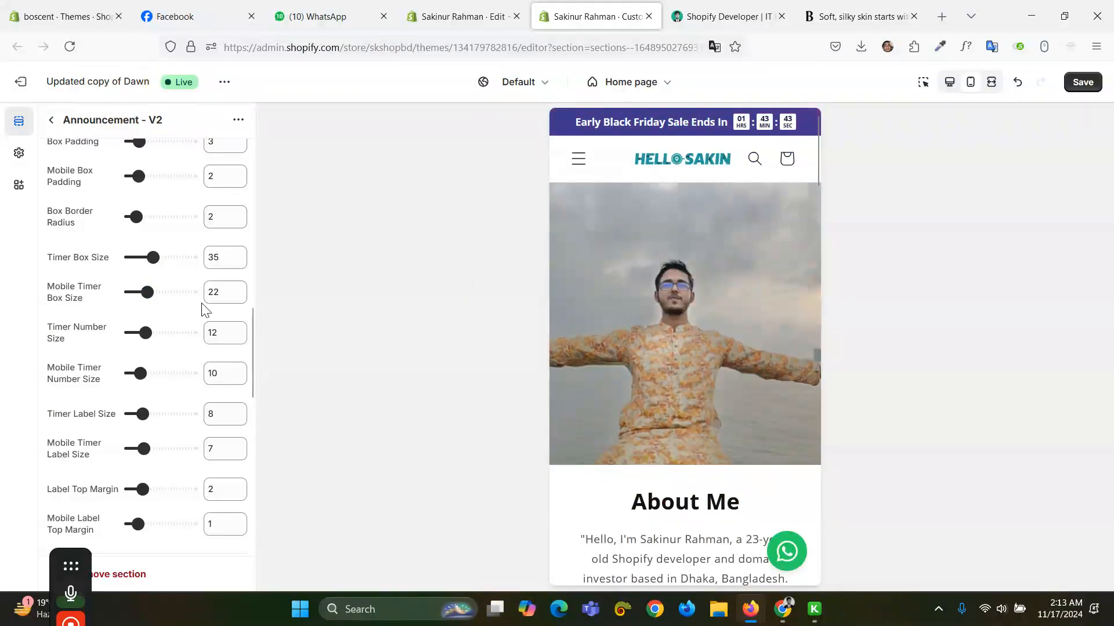